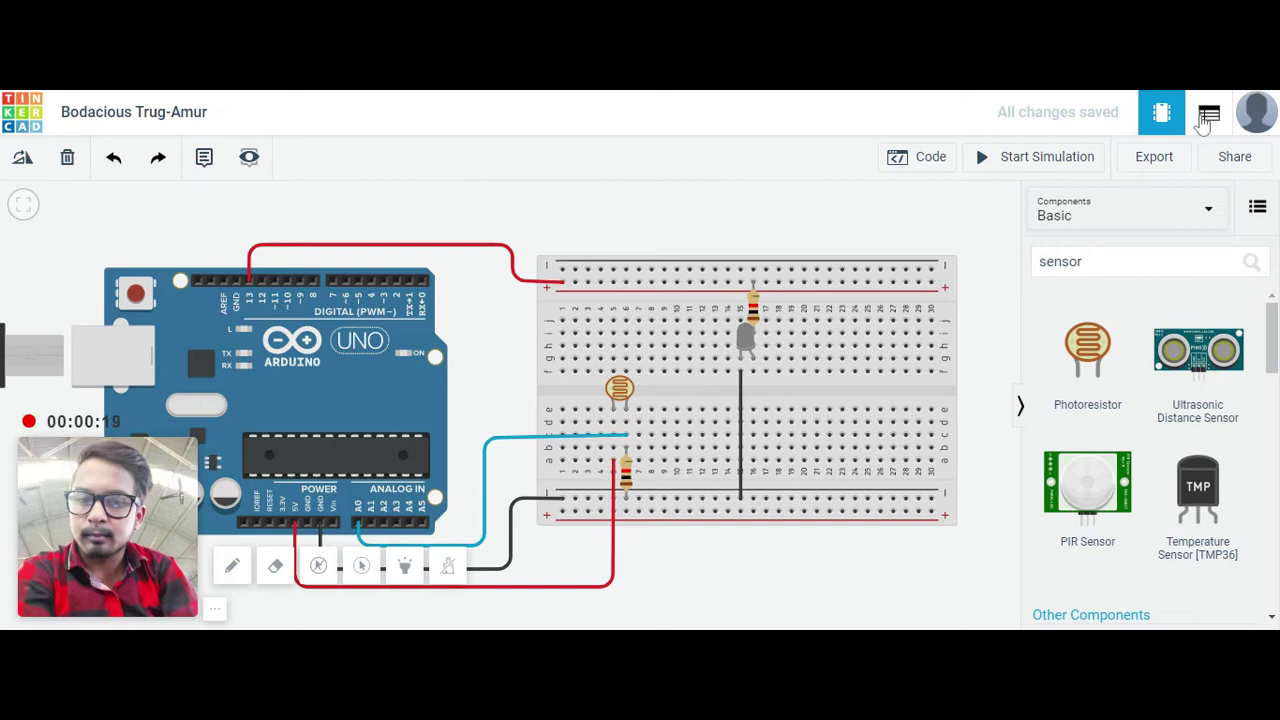
- Show the parts table: Arduino Uno R3, photoresistor, two 1 kΩ resistors and white LED
click(1207, 117)
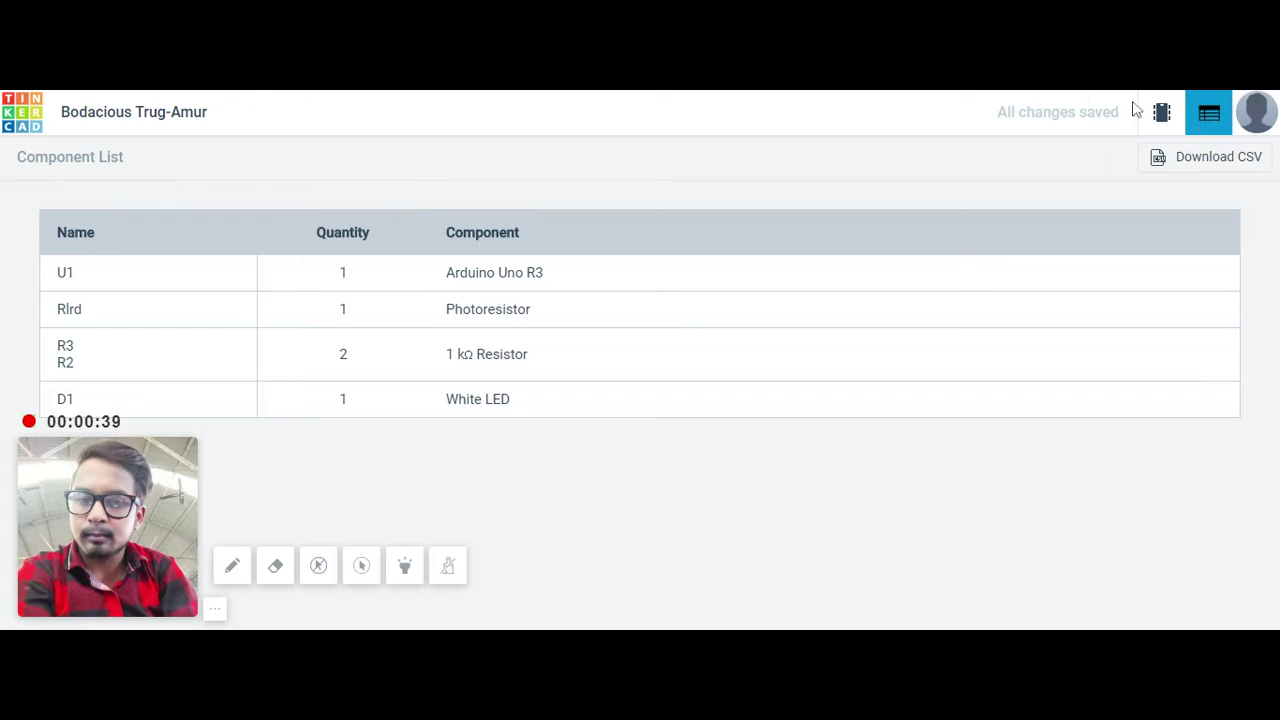
- Switch from the parts table back to the breadboard circuit editor
click(1163, 113)
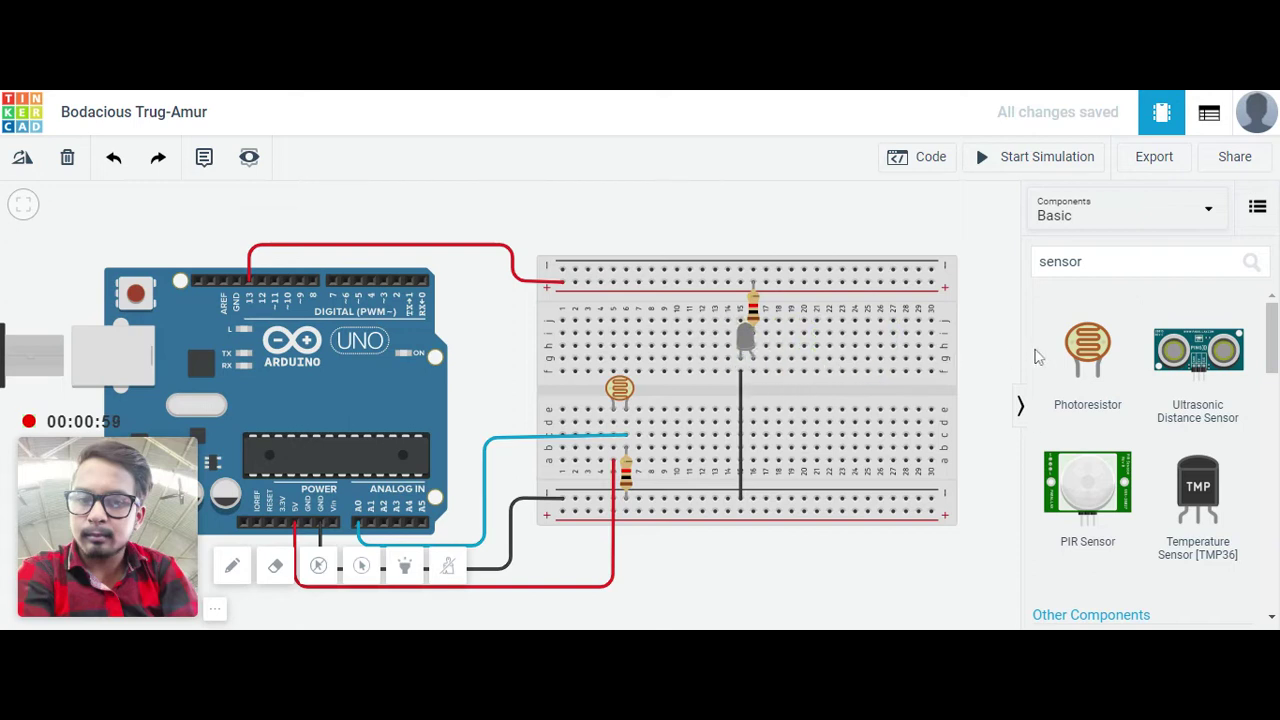
- Review the sketch reading A0 and driving pin 13, highlighting the ldr variable declaration
click(918, 165)
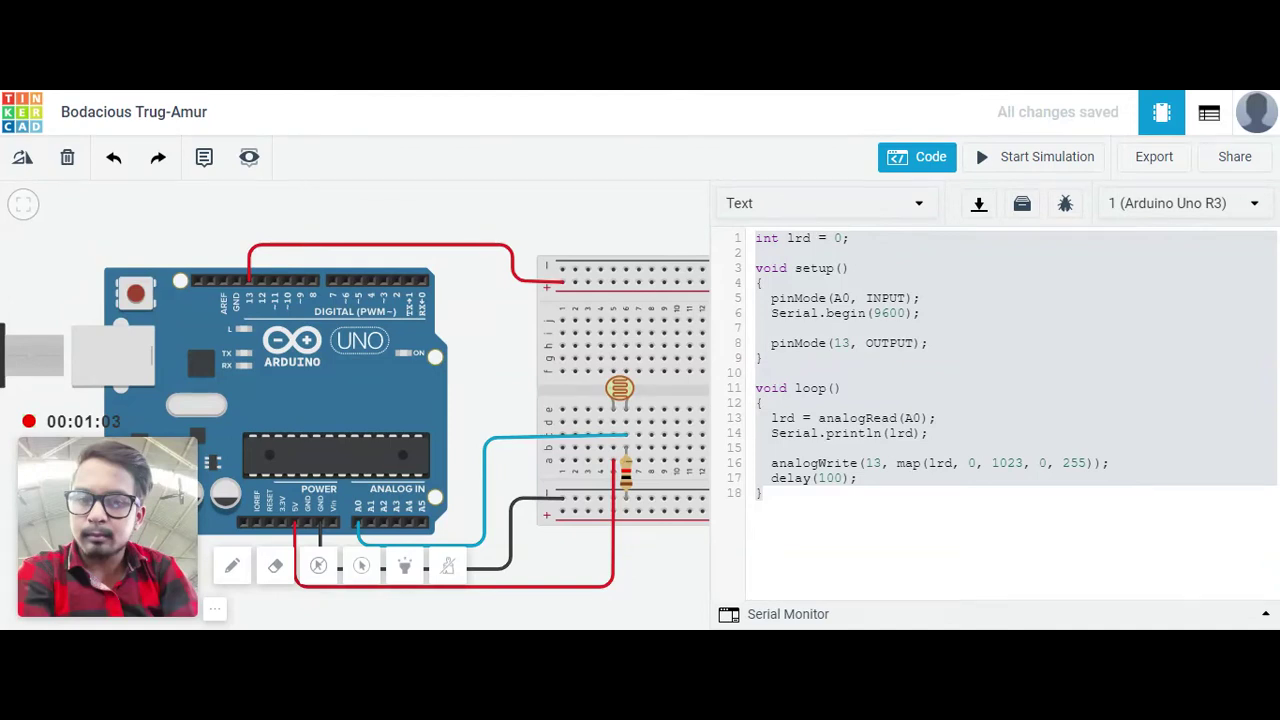
click(762, 493)
drag(850, 238, 755, 238)
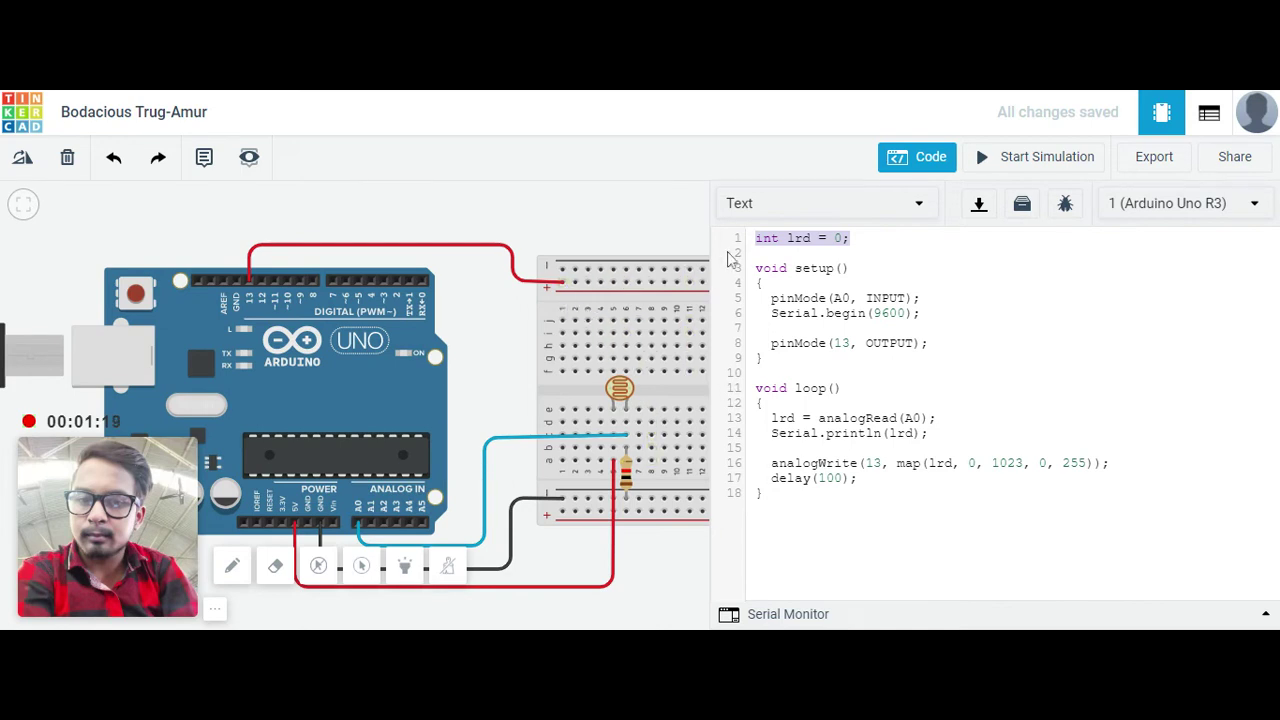
click(921, 152)
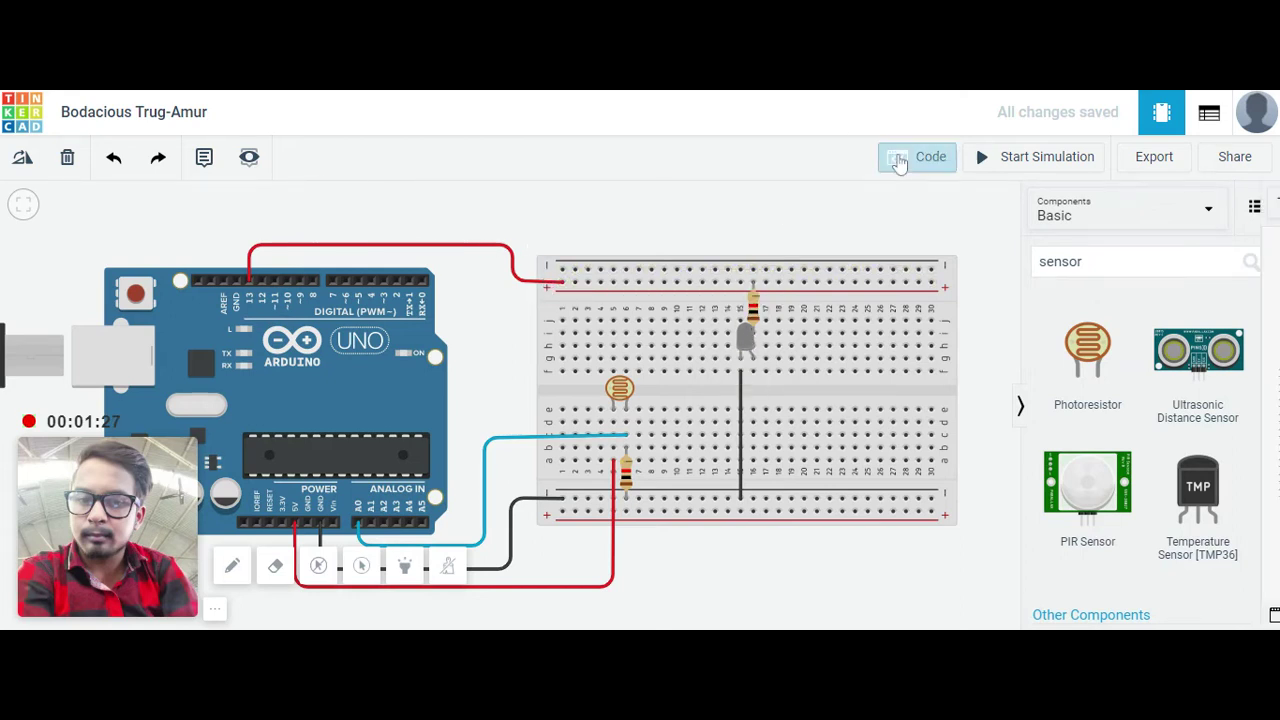
click(918, 157)
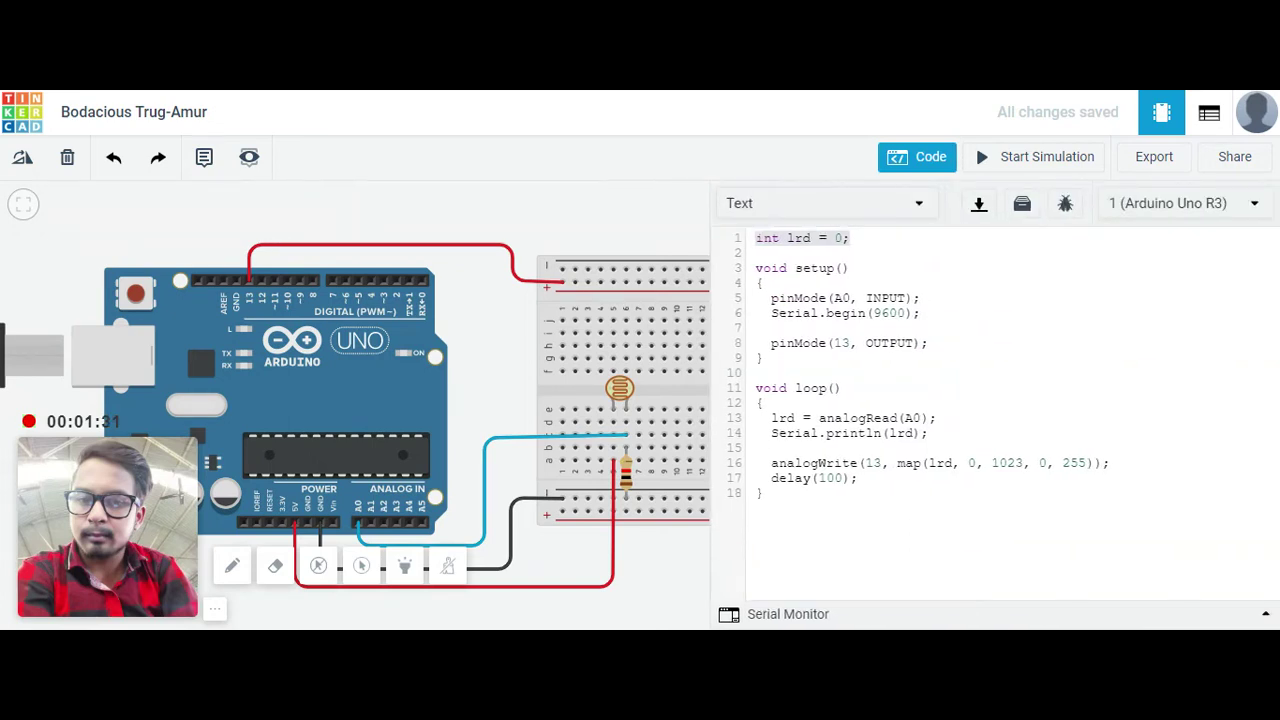
- Start the simulation with the Serial Monitor open and raise the photoresistor's light level
click(816, 614)
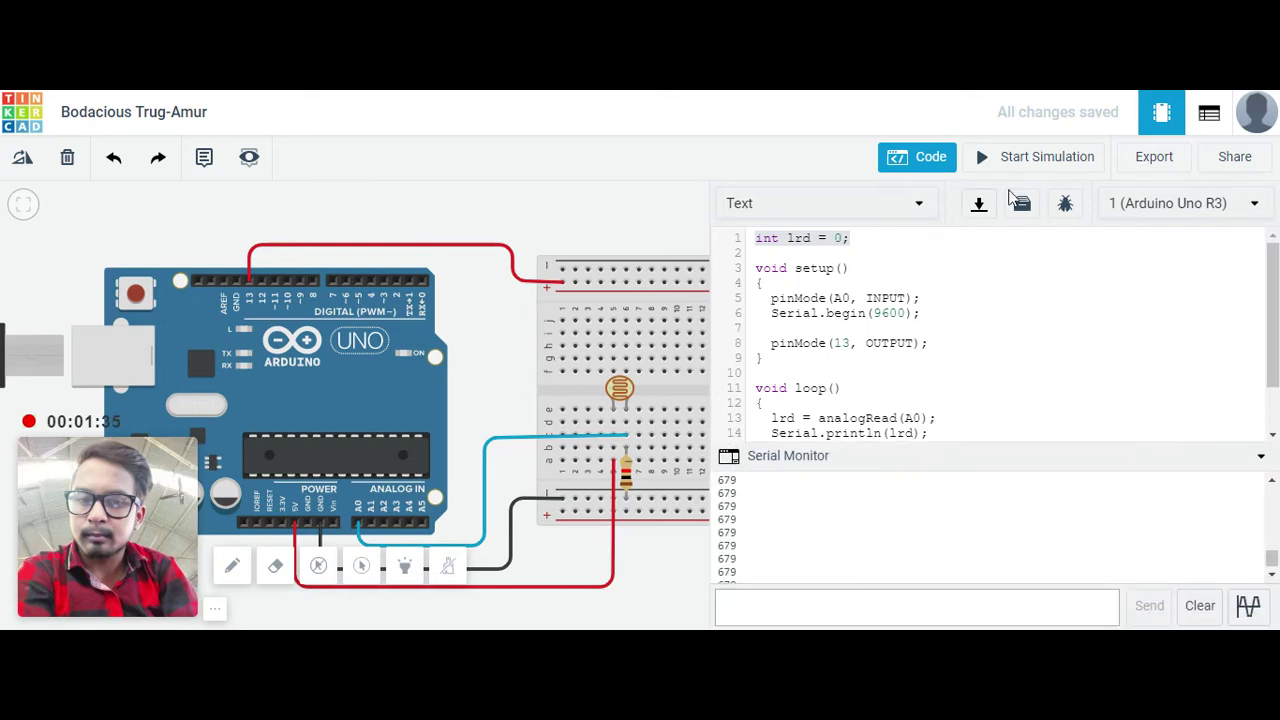
click(1034, 166)
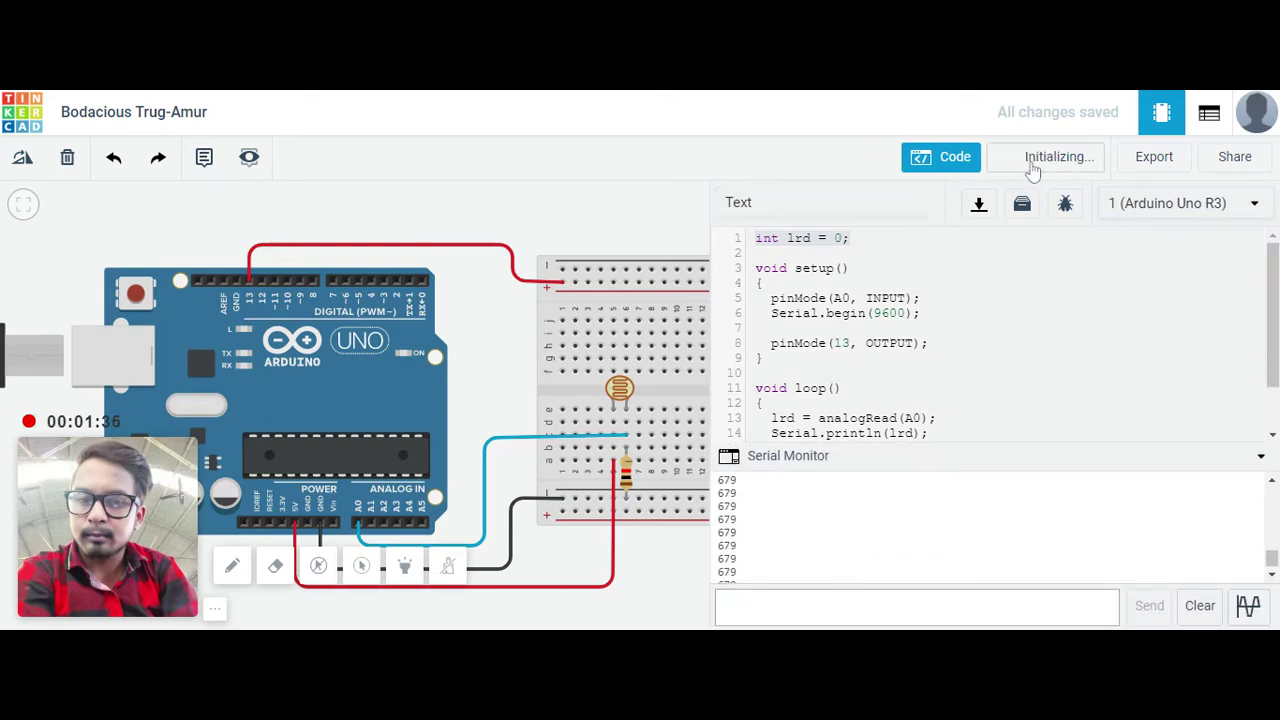
click(621, 391)
mouse_move(567, 358)
mouse_down()
mouse_move(647, 362)
mouse_move(663, 350)
mouse_move(576, 353)
mouse_up()
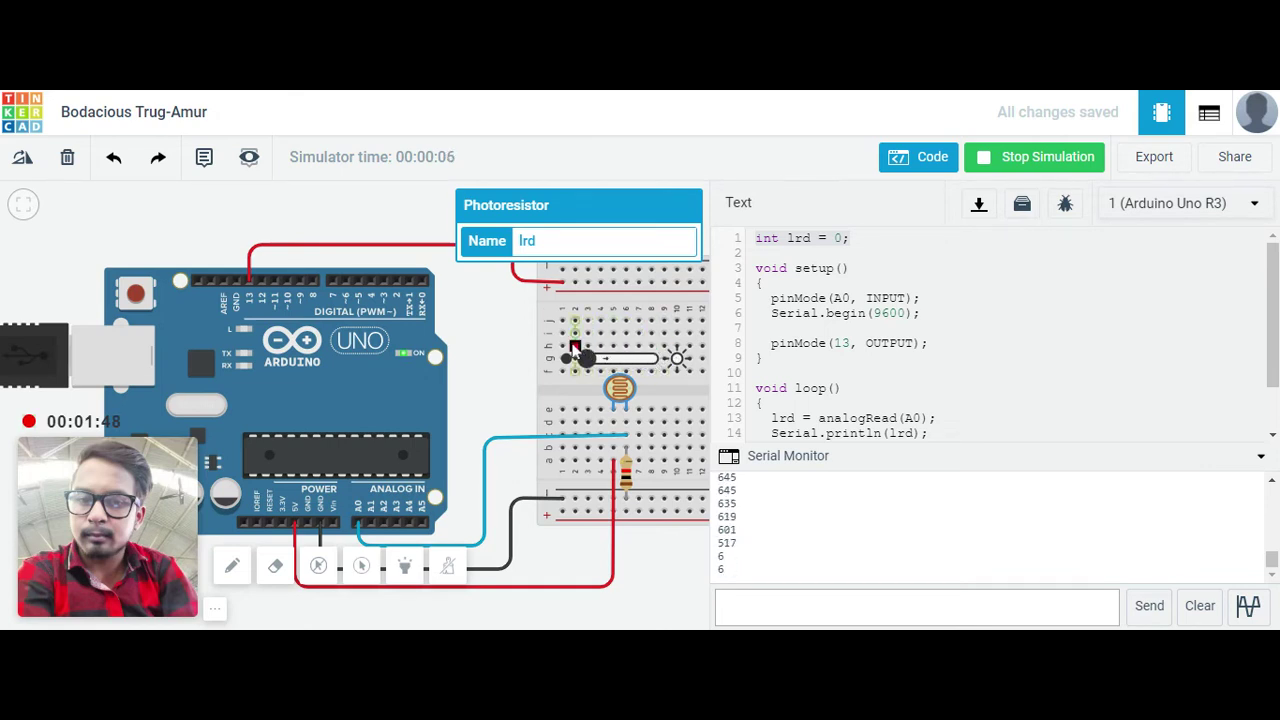
click(906, 162)
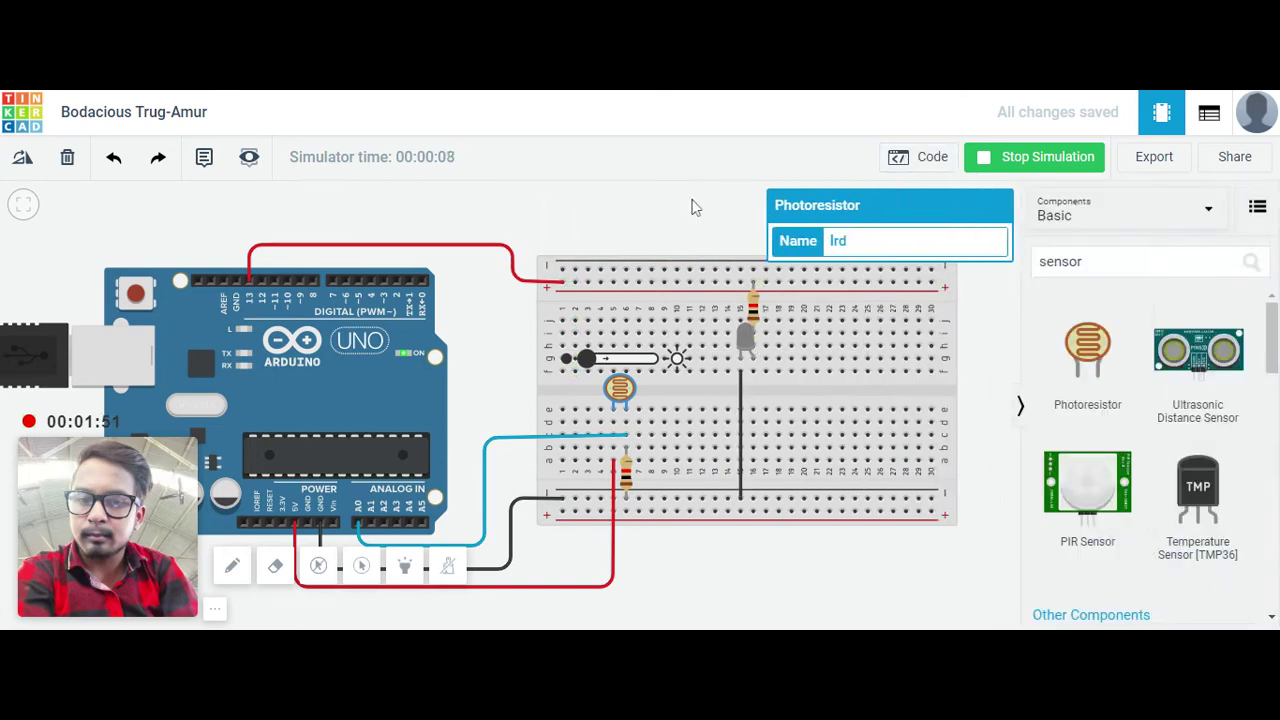
- Increase the light on the photoresistor during the simulation, then deselect it
mouse_move(588, 360)
mouse_down()
mouse_move(672, 362)
mouse_move(585, 362)
mouse_up()
click(604, 237)
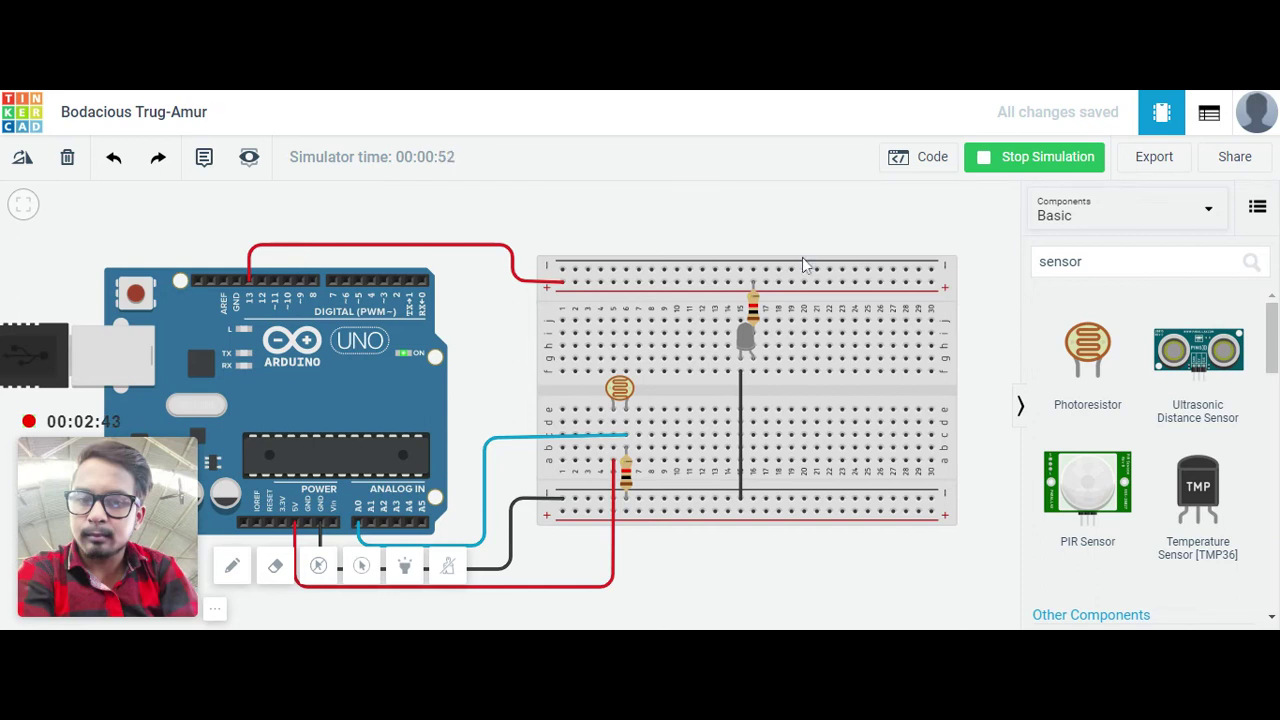
- Turn the photoresistor's light almost to full
click(606, 385)
mouse_move(584, 350)
mouse_down()
mouse_move(668, 369)
mouse_move(576, 360)
mouse_up()
click(690, 233)
- Search for 'MULTI' and place a multimeter above the breadboard
click(1140, 261)
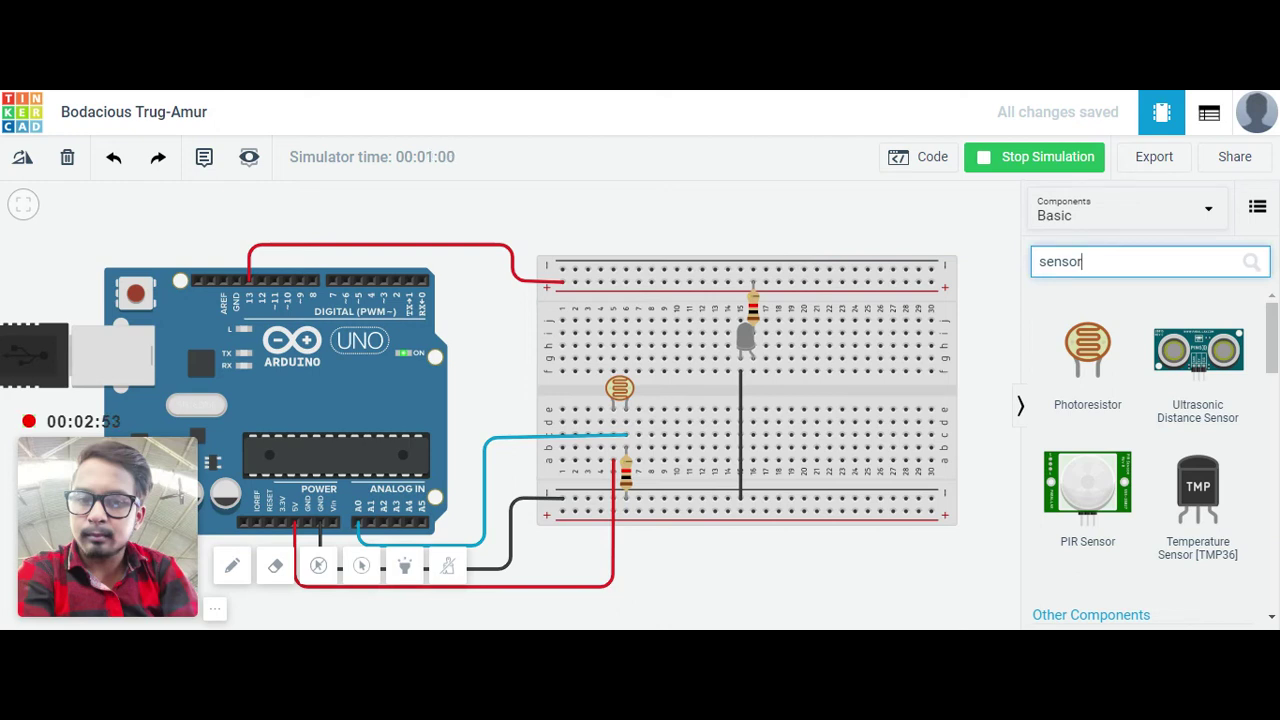
key(BackSpace)
key(BackSpace)
key(BackSpace)
key(BackSpace)
key(BackSpace)
key(BackSpace)
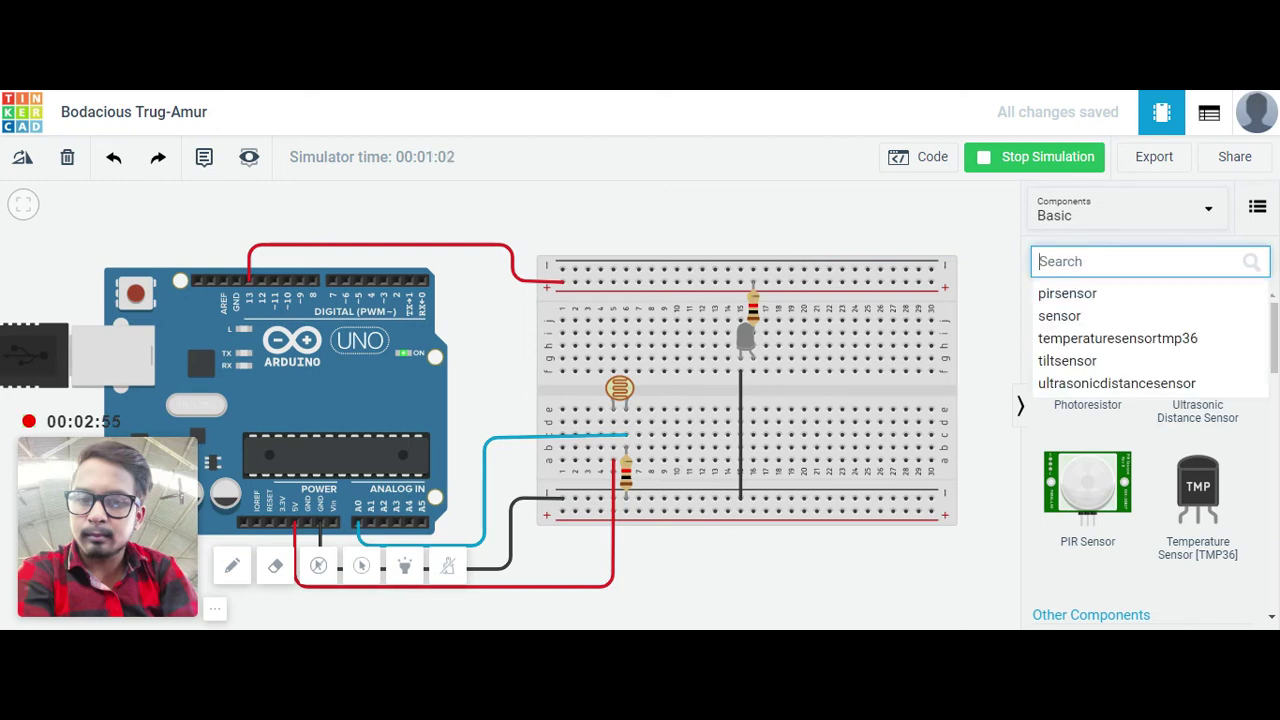
text(MULTI)
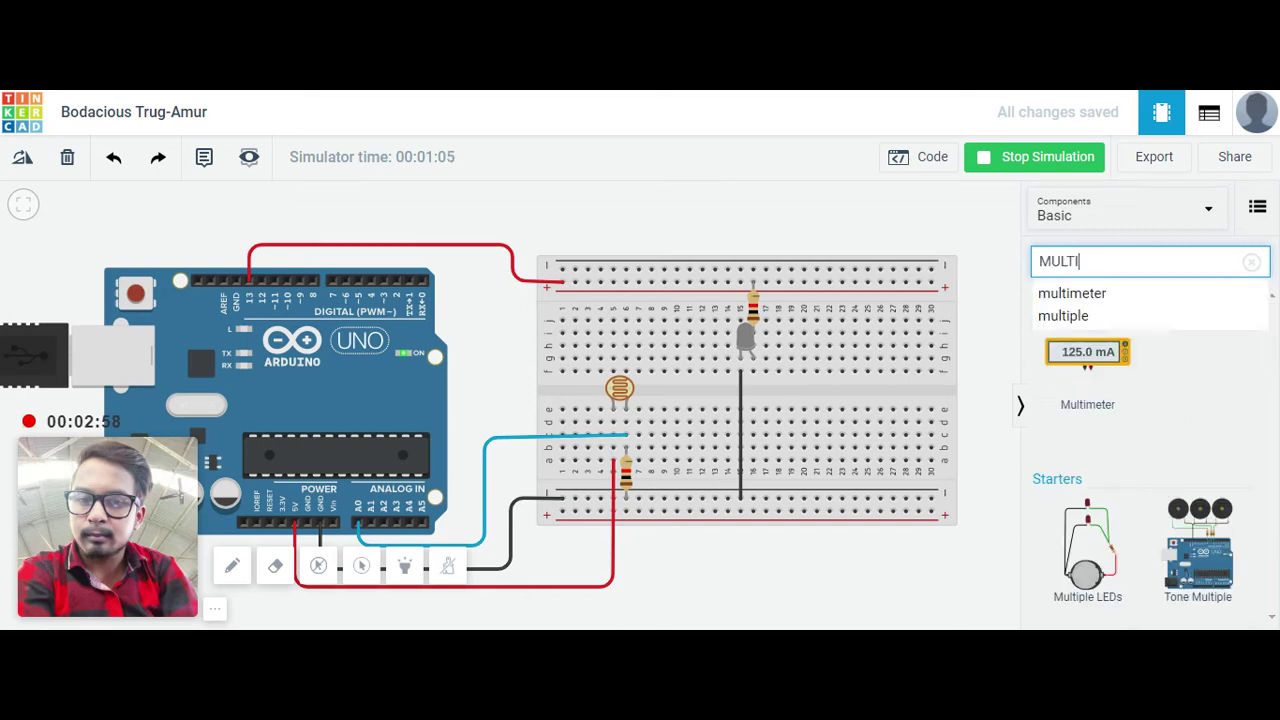
click(1072, 293)
drag(1090, 365, 740, 258)
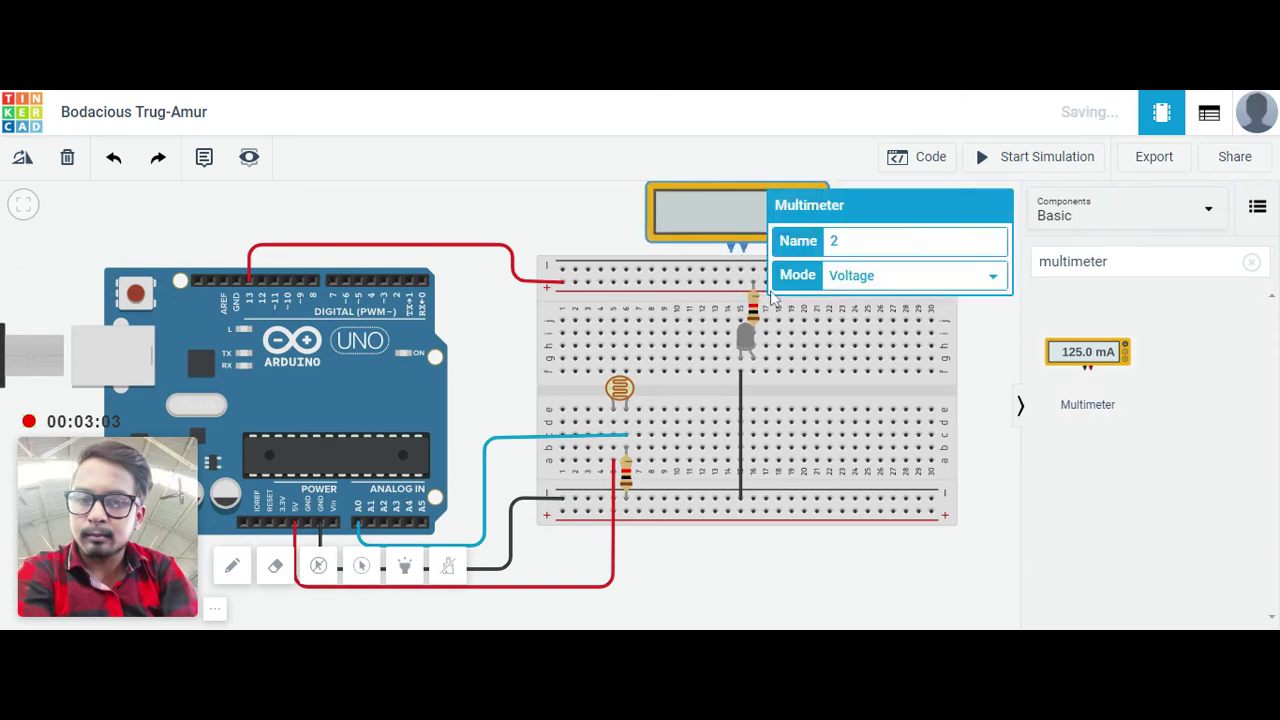
click(577, 225)
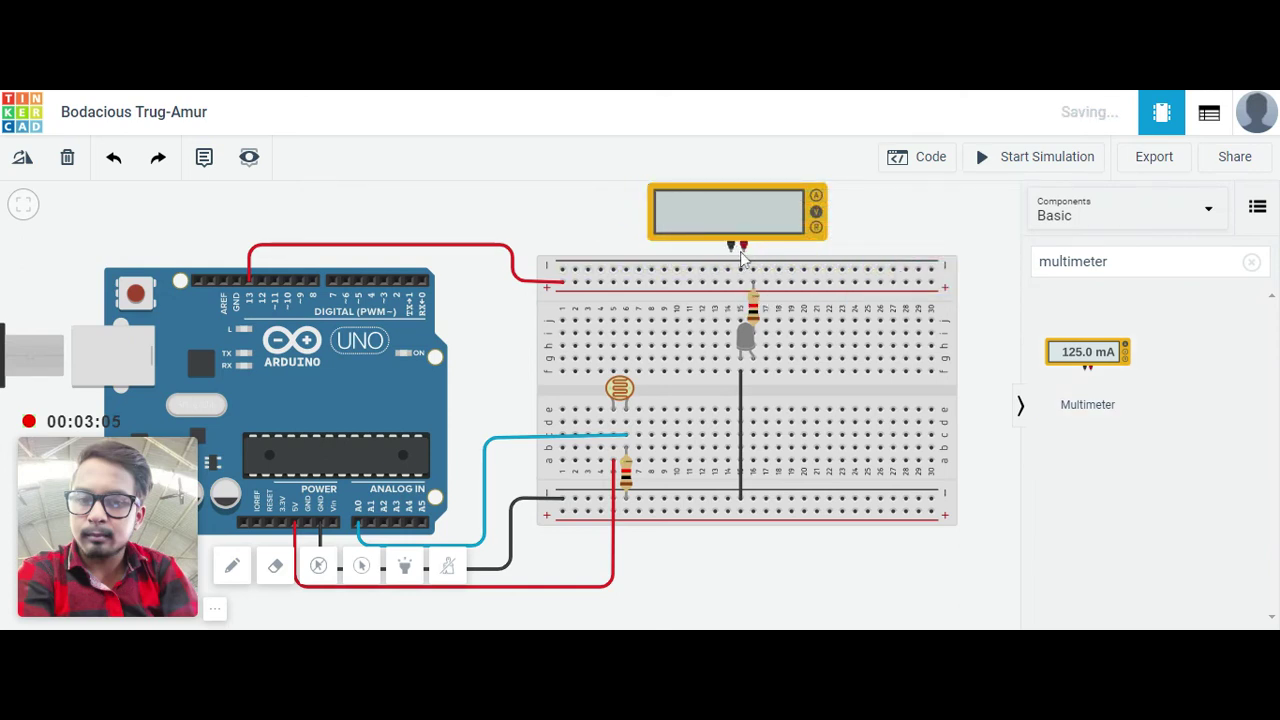
- Wire the multimeter's positive probe to the LED's resistor with a red lead
click(744, 246)
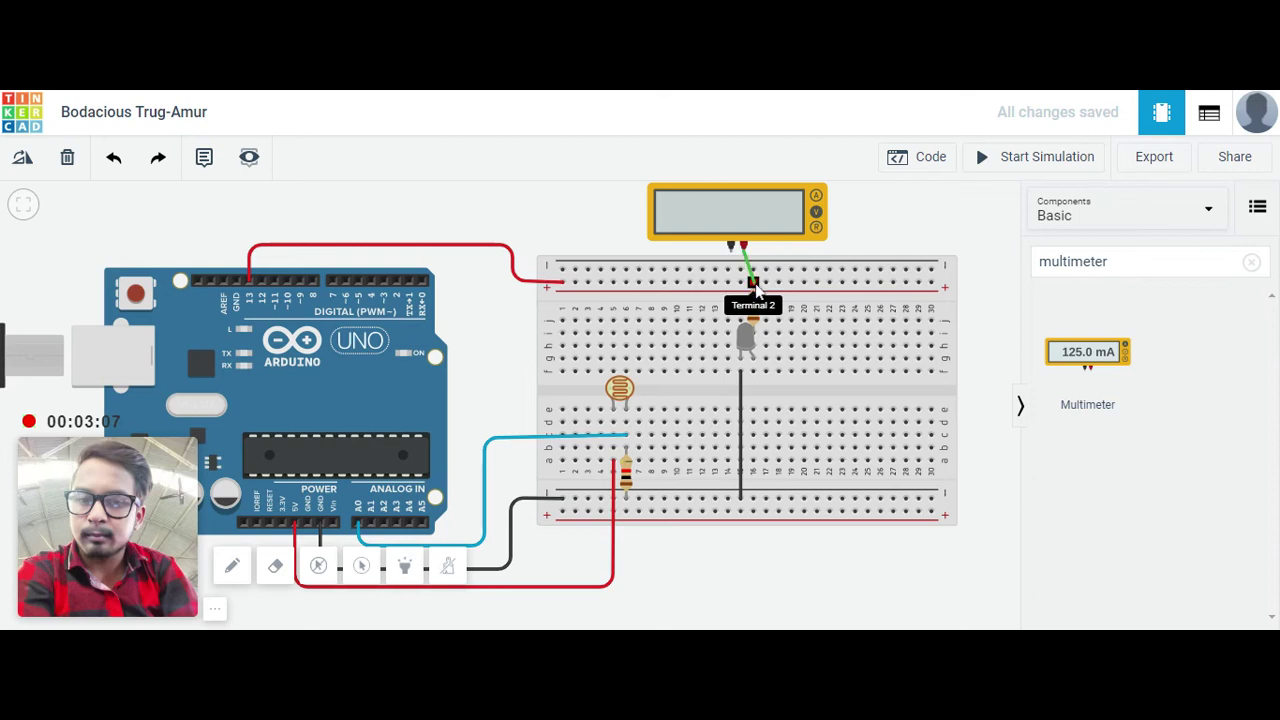
click(753, 283)
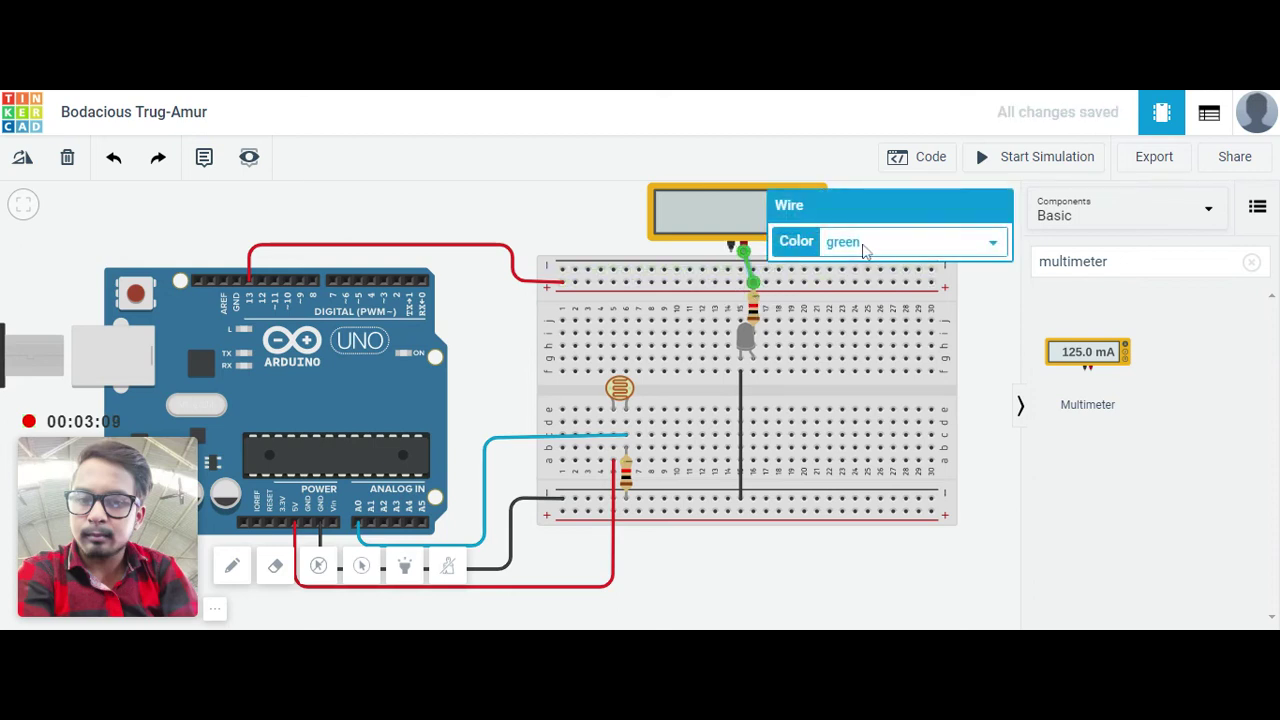
click(900, 242)
click(870, 280)
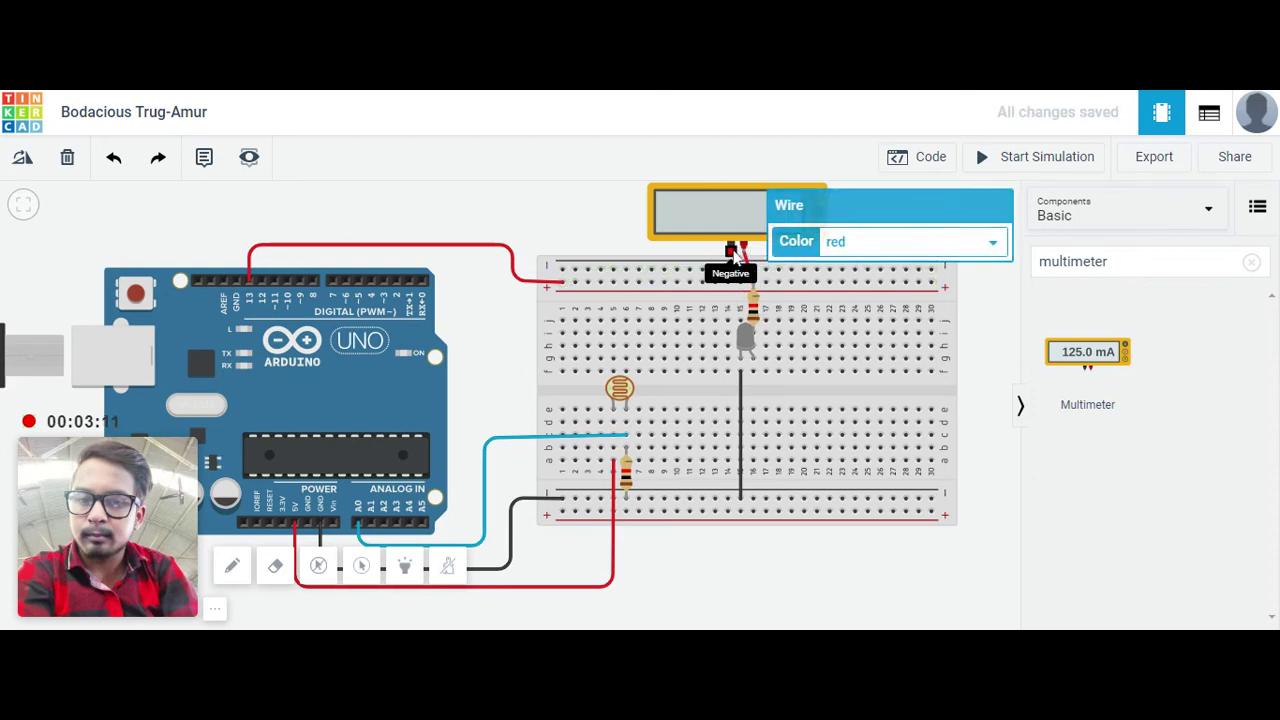
- Connect a black negative lead to the LED's column and start the simulation
click(737, 248)
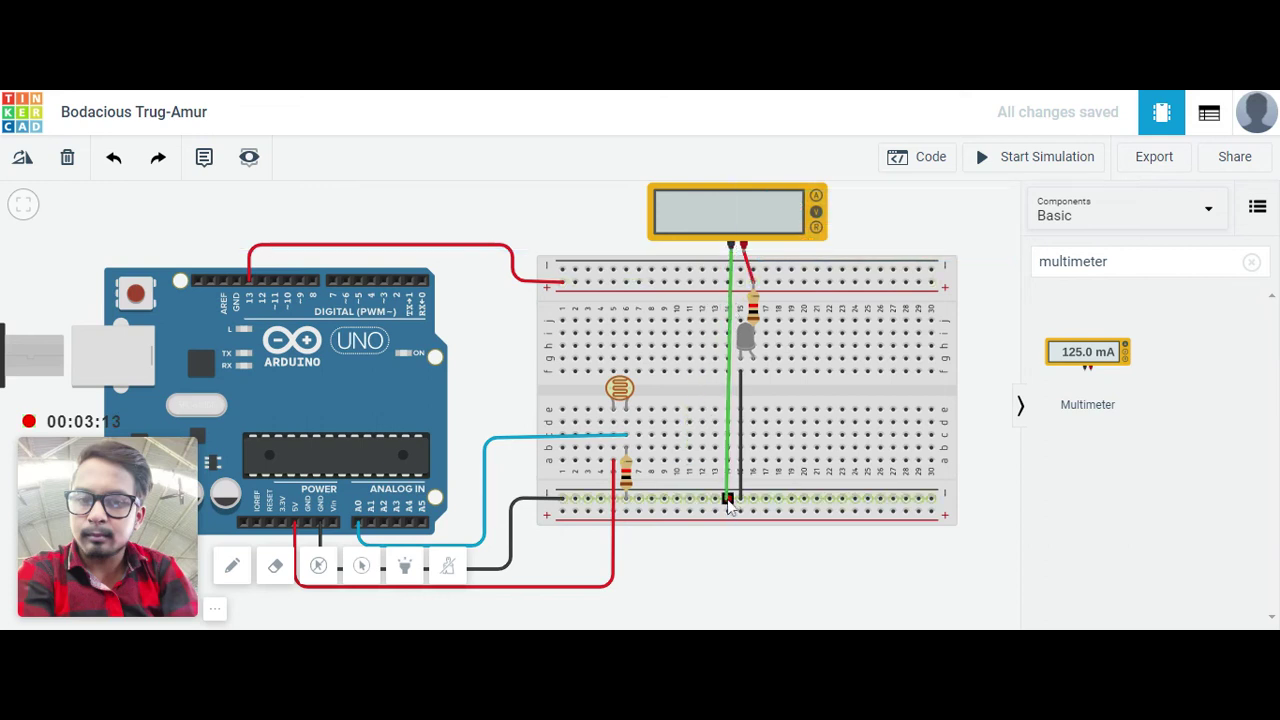
click(740, 321)
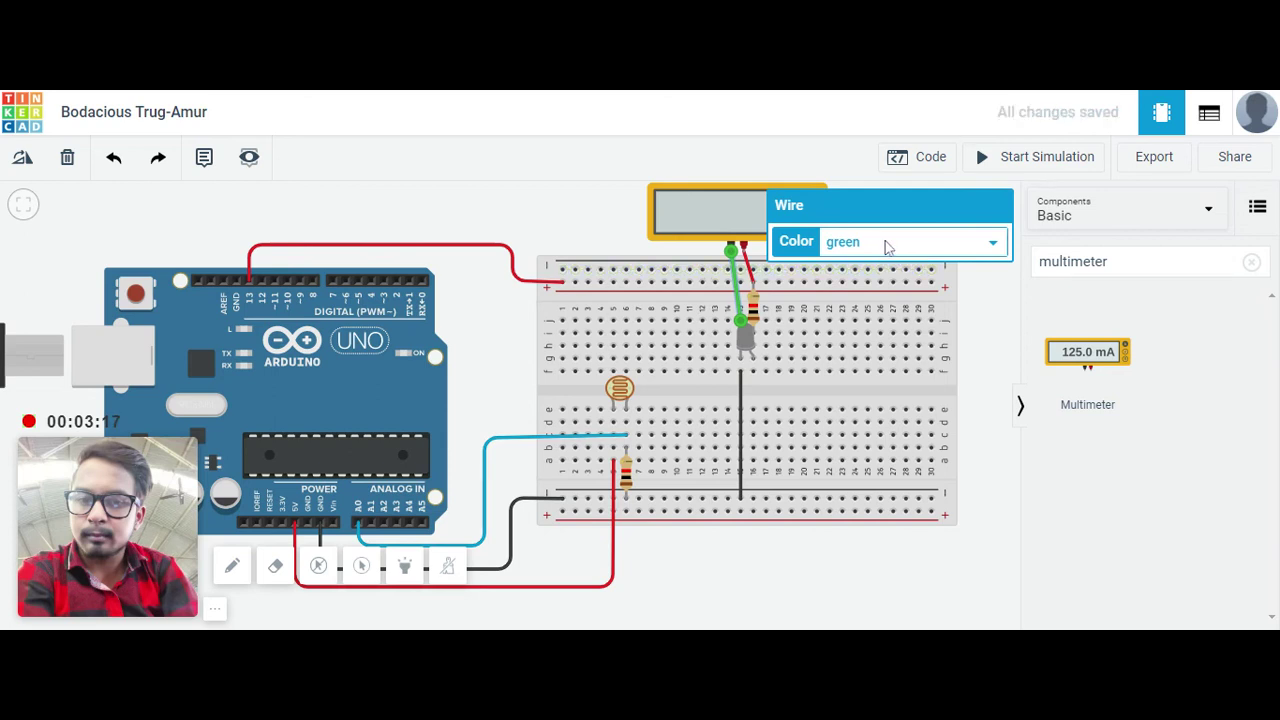
click(857, 262)
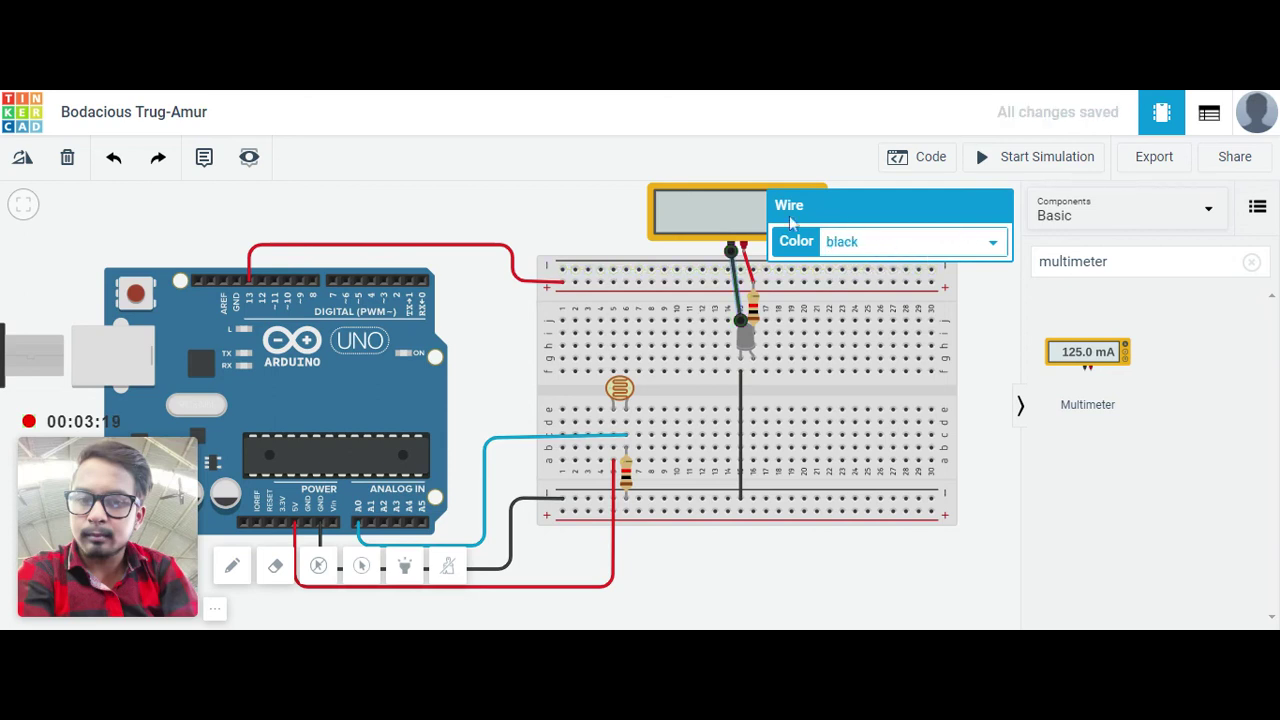
click(605, 220)
click(1014, 157)
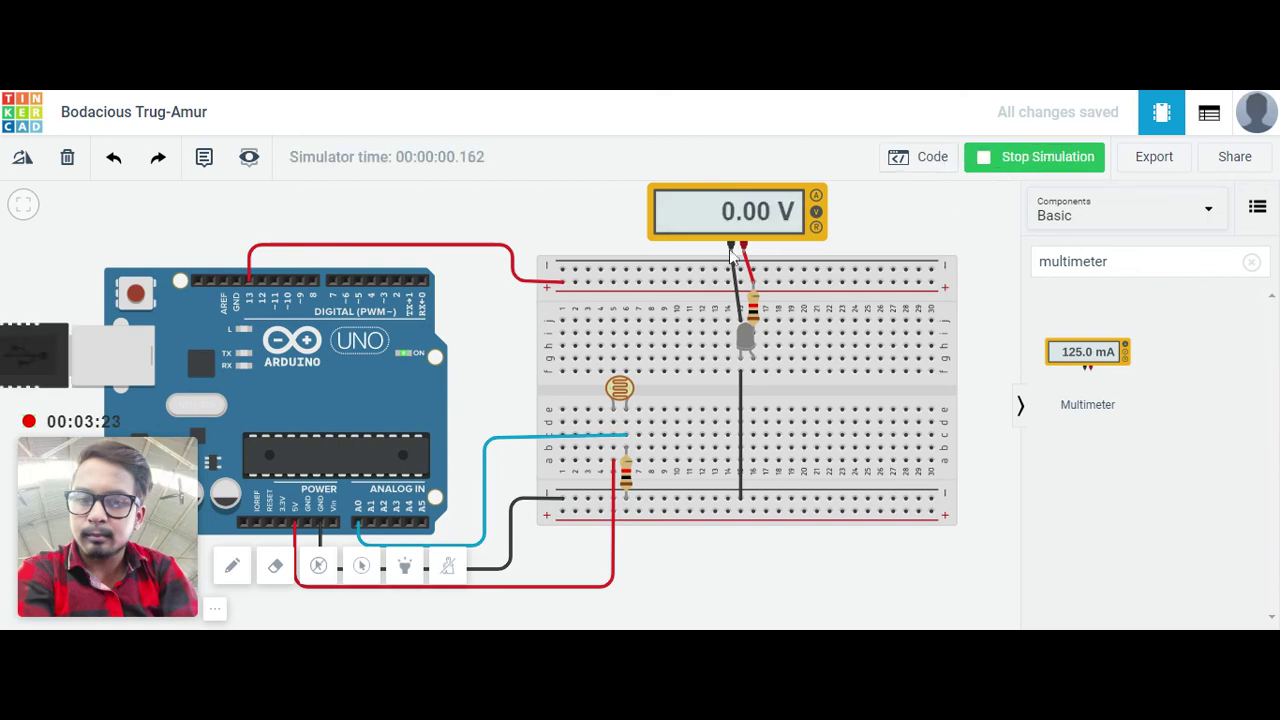
click(622, 391)
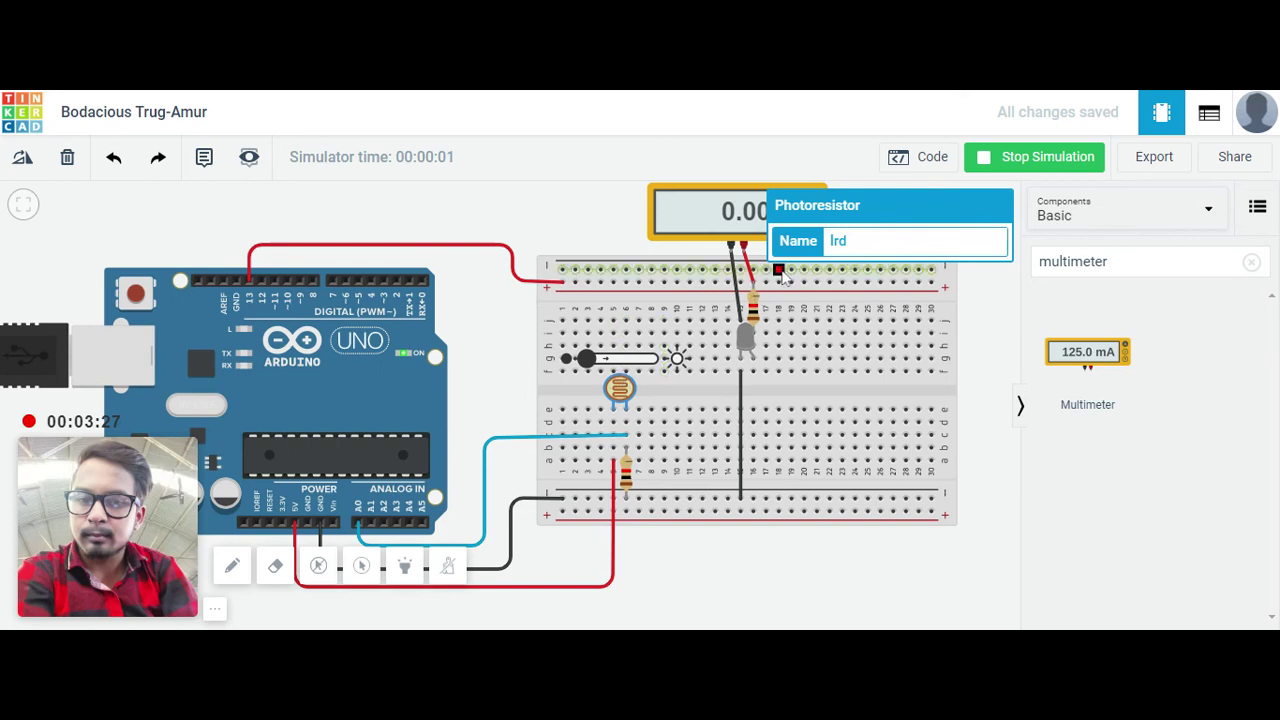
- Move the multimeter further left and rerun with brighter light so it reads 4.58 V
click(692, 216)
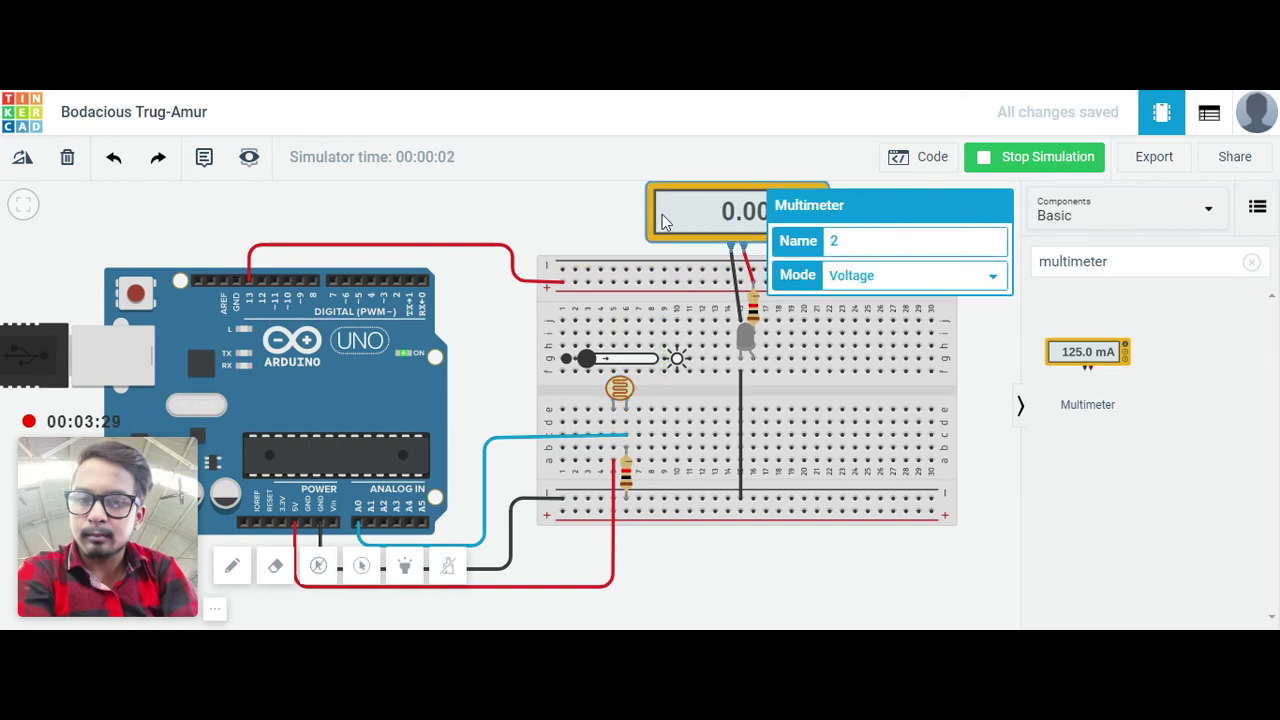
click(1034, 160)
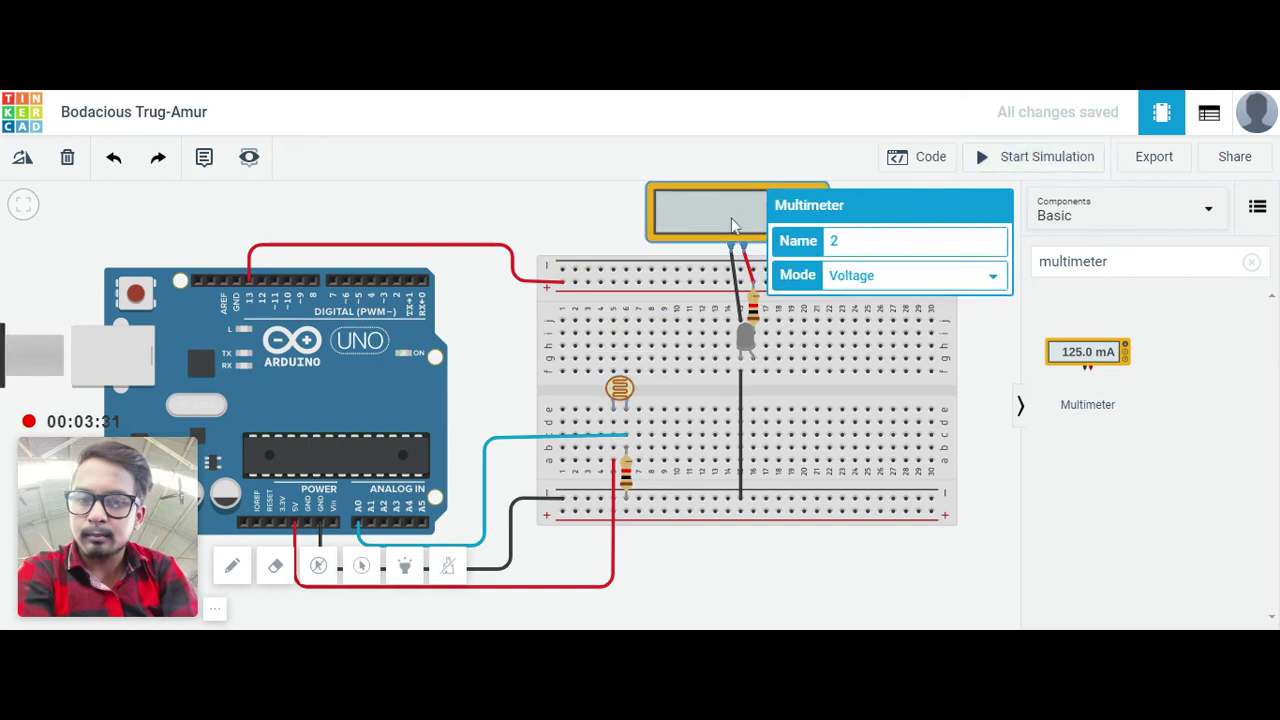
drag(732, 224, 616, 222)
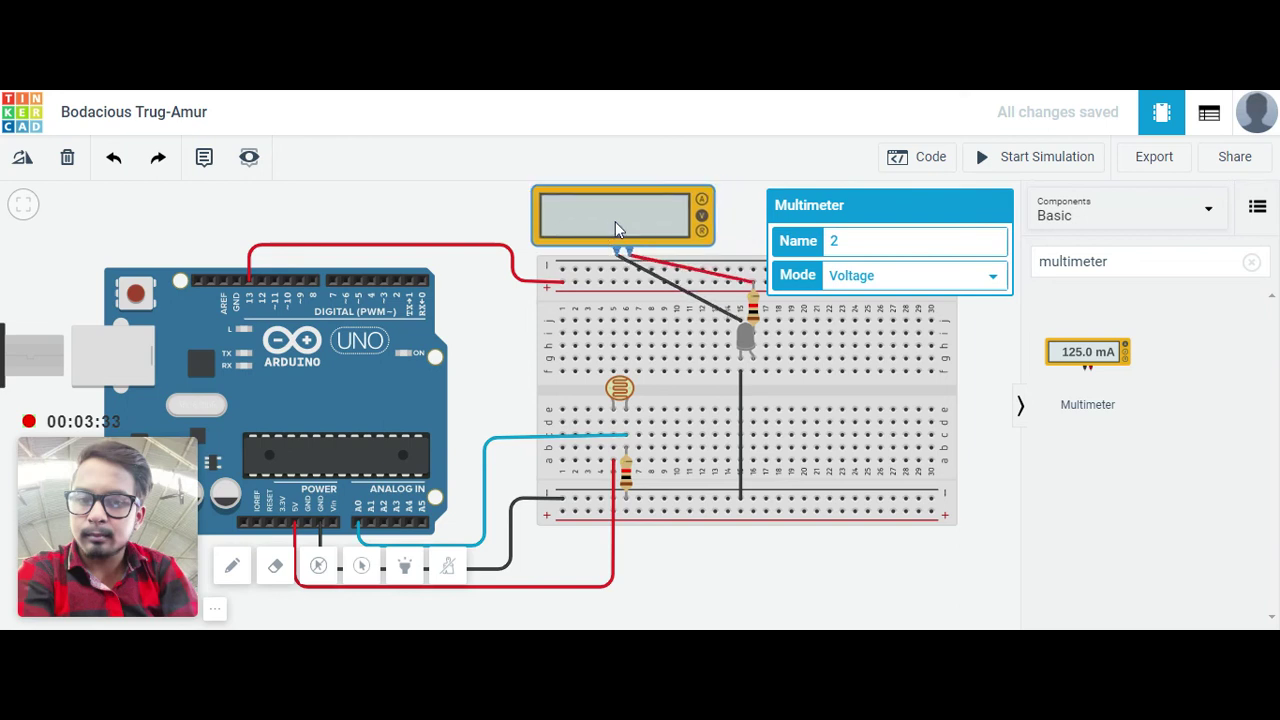
click(980, 157)
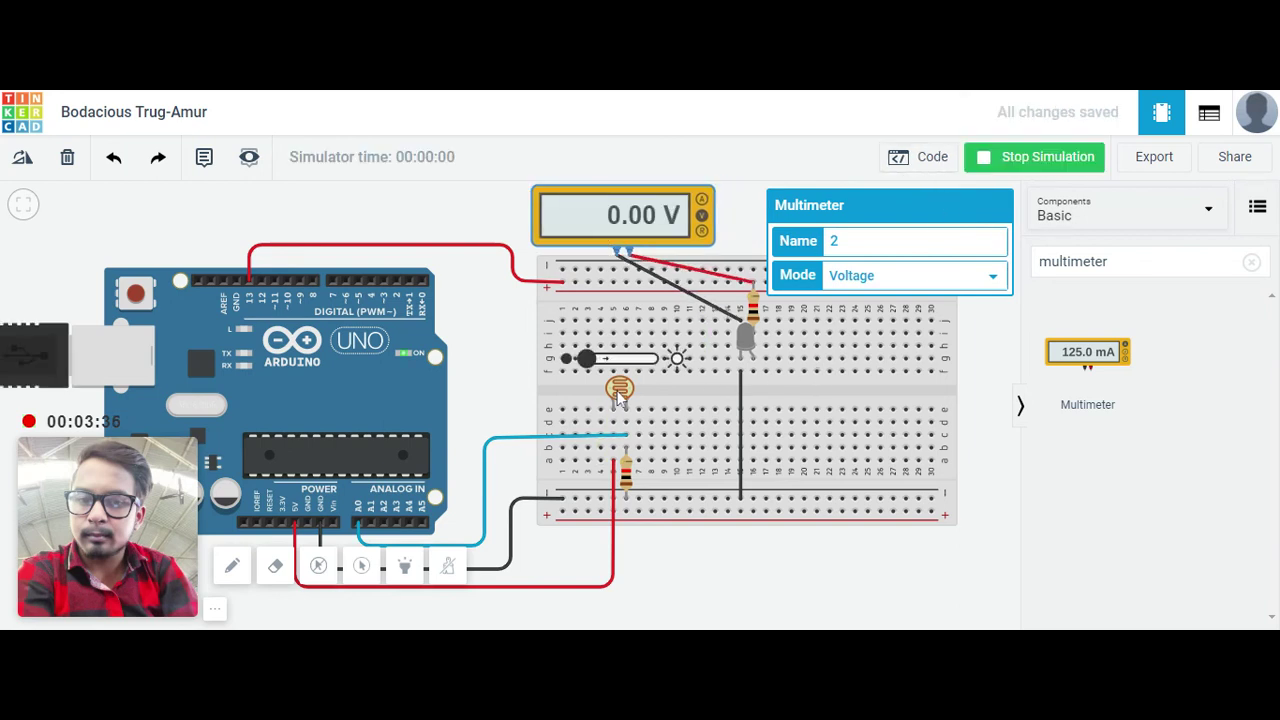
mouse_move(597, 361)
mouse_down()
mouse_move(666, 364)
mouse_move(588, 361)
mouse_up()
- Stop the simulation and delete the multimeter along with its leads
click(1030, 160)
click(838, 556)
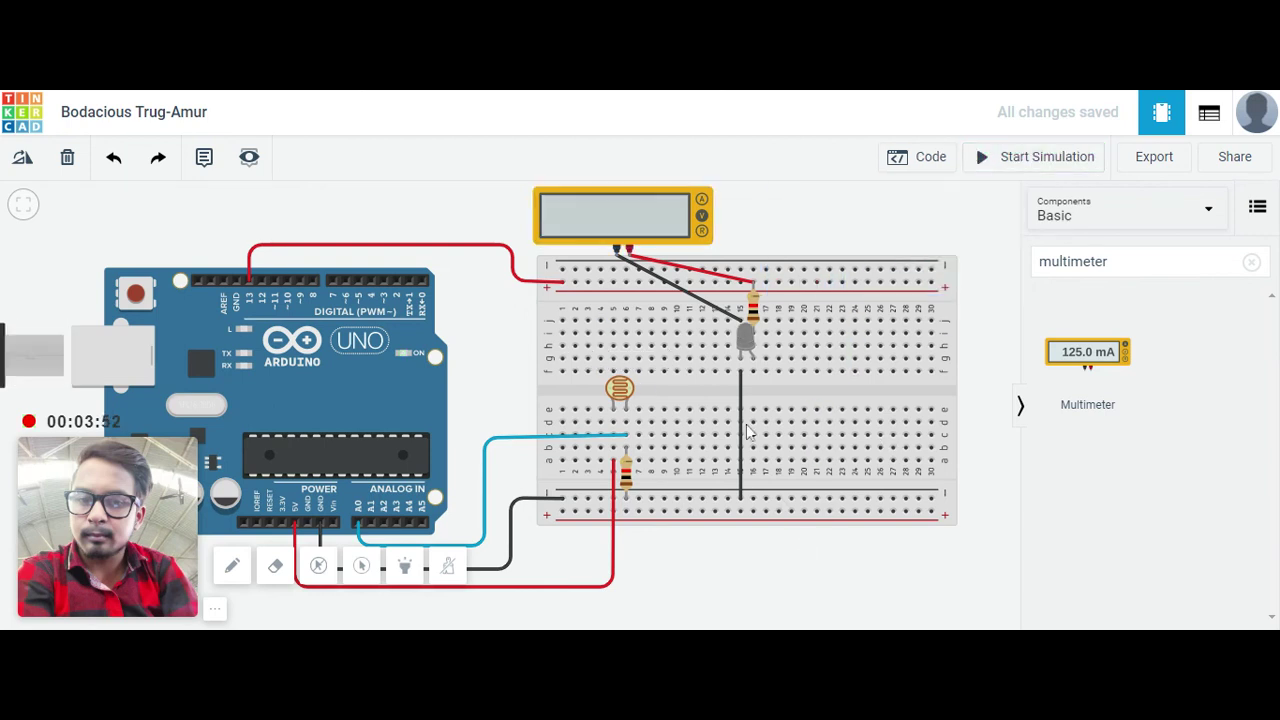
click(605, 222)
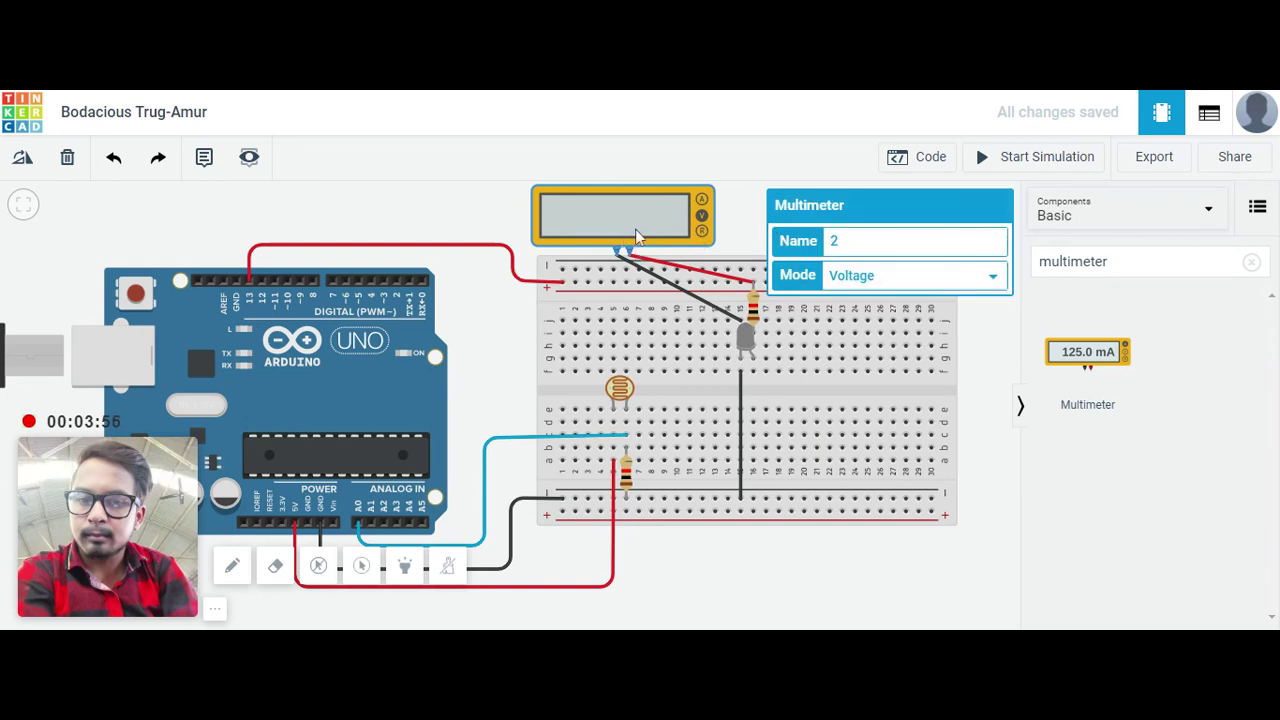
key(Delete)
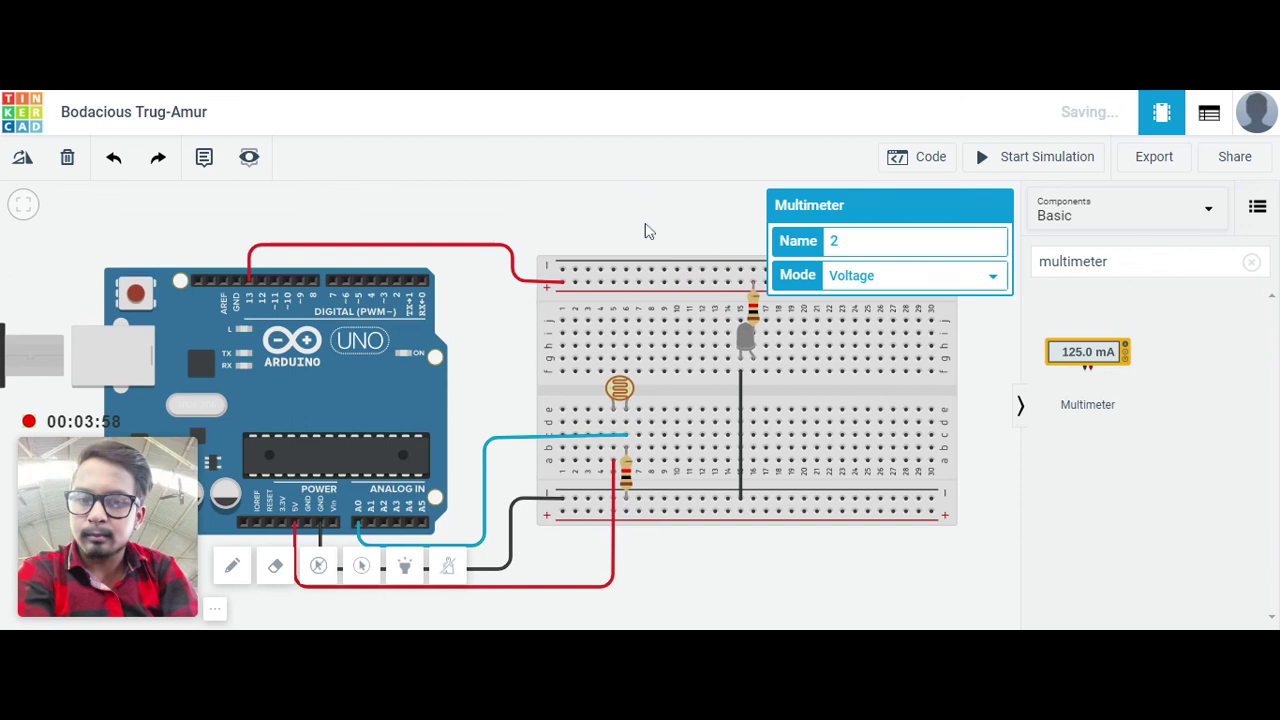